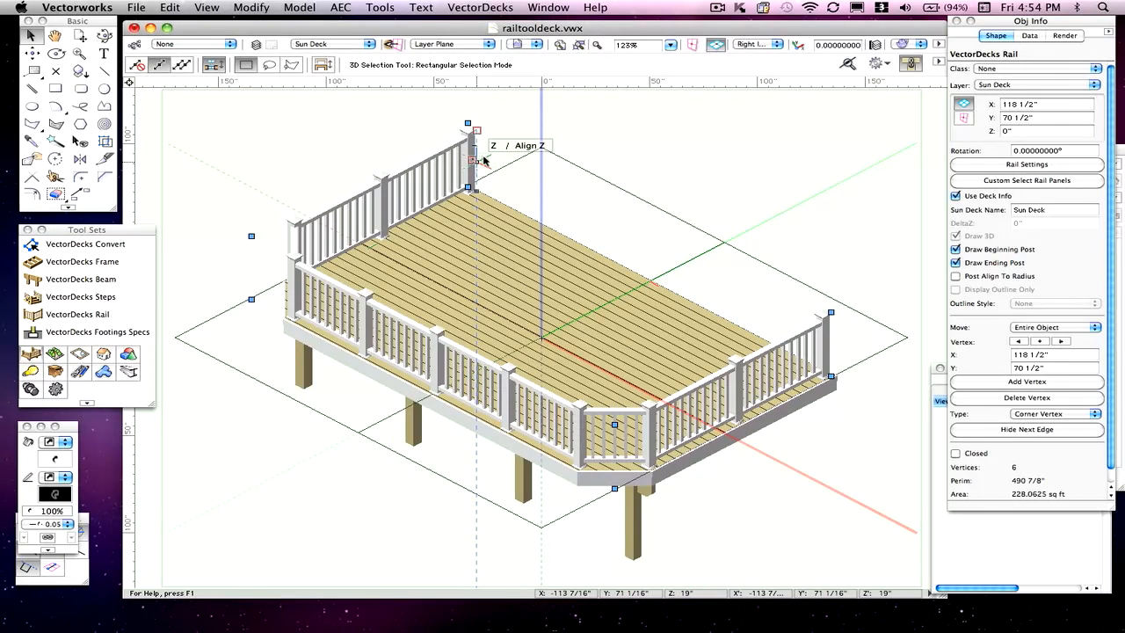
Step: Review the deck frame's Sun Deck Rail Settings, including its custom settings, post objects and rail objects
click(582, 251)
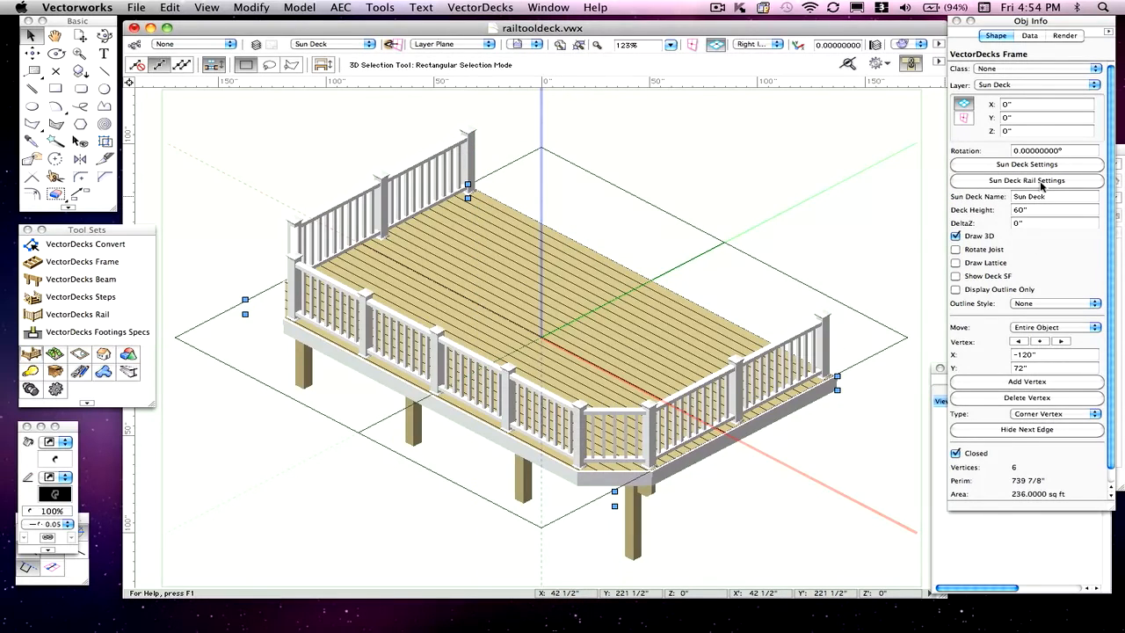
click(1042, 181)
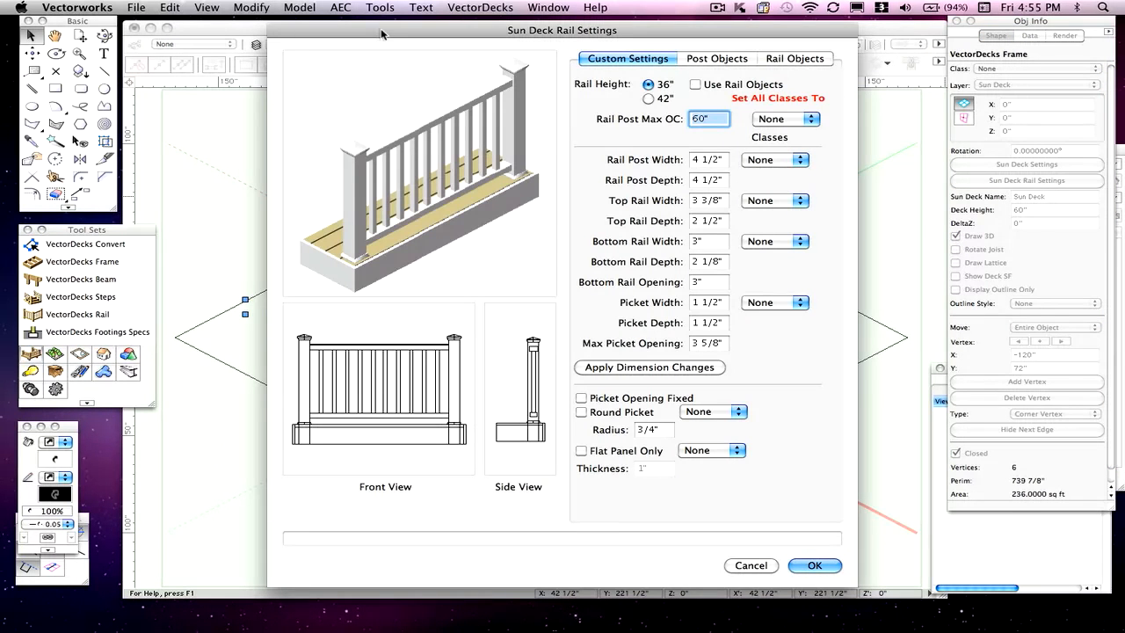
mouse_move(381, 33)
mouse_down()
mouse_move(848, 174)
mouse_move(368, 35)
mouse_up()
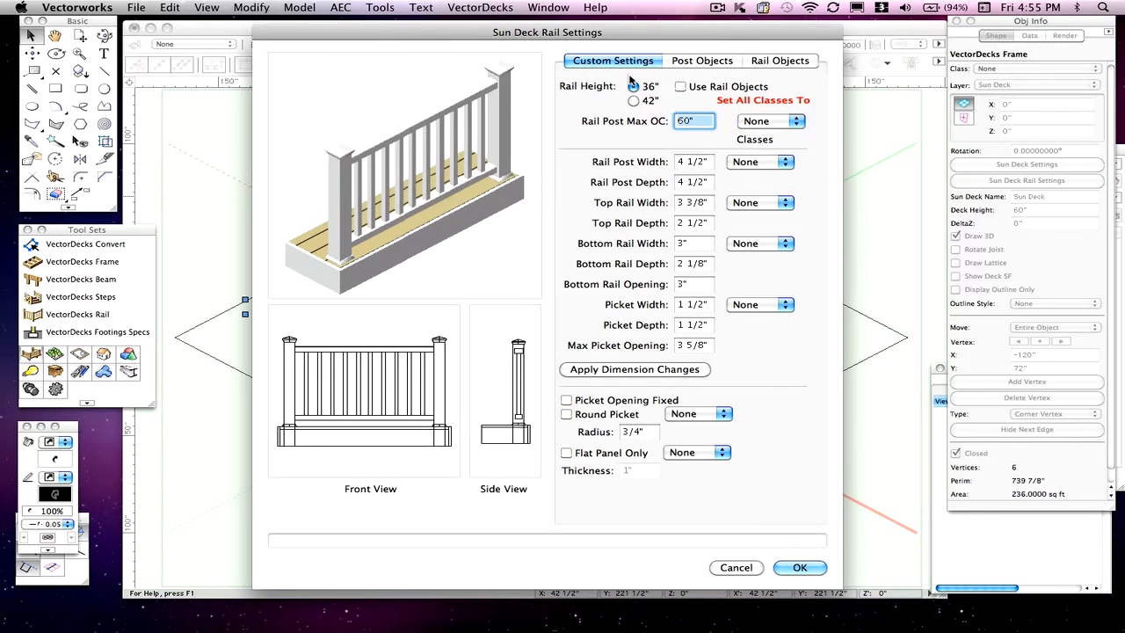
click(692, 61)
click(760, 61)
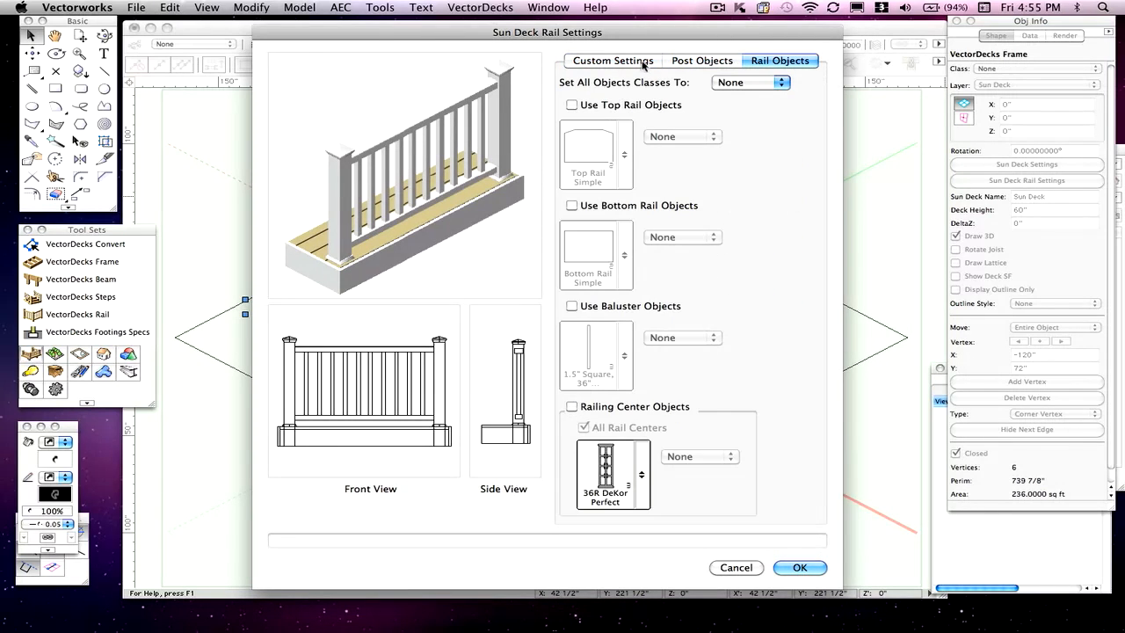
click(644, 63)
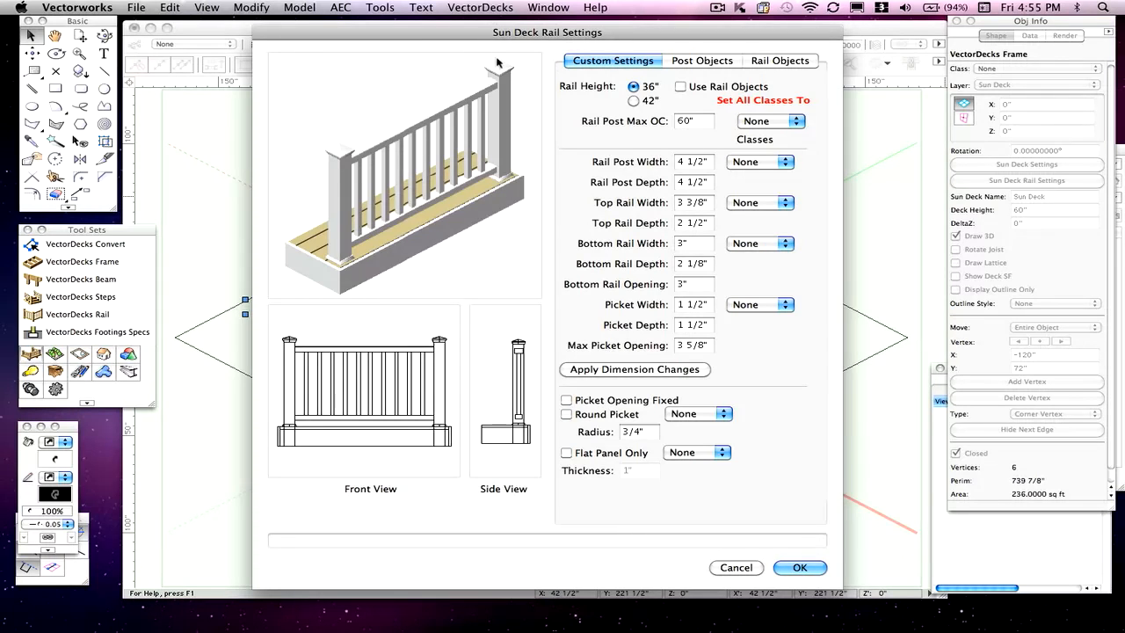
drag(423, 33, 462, 32)
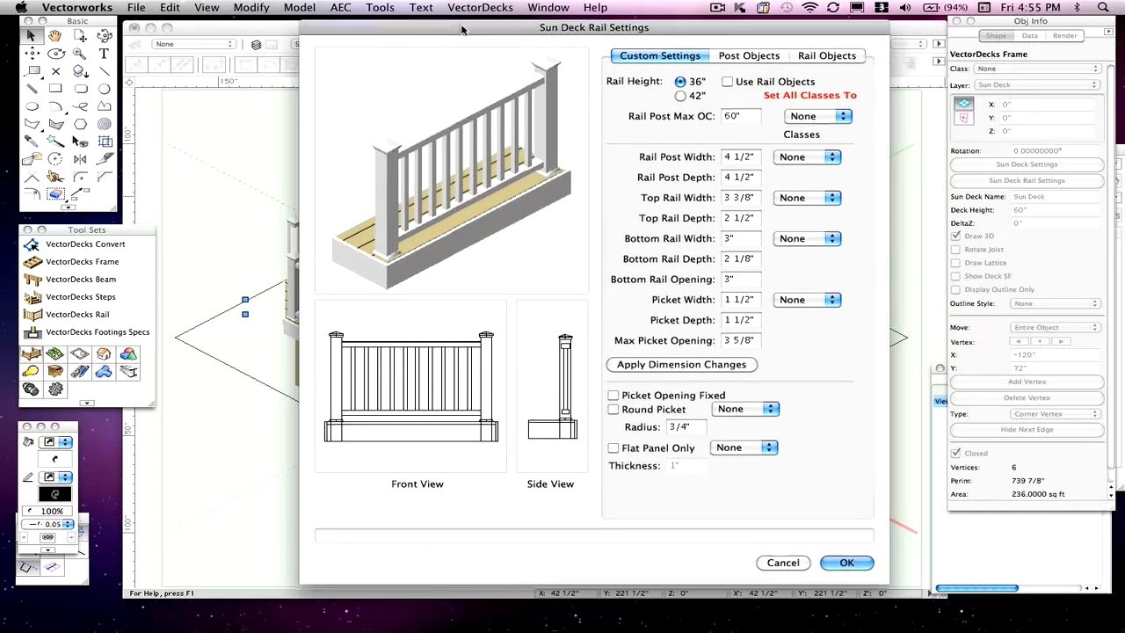
click(827, 562)
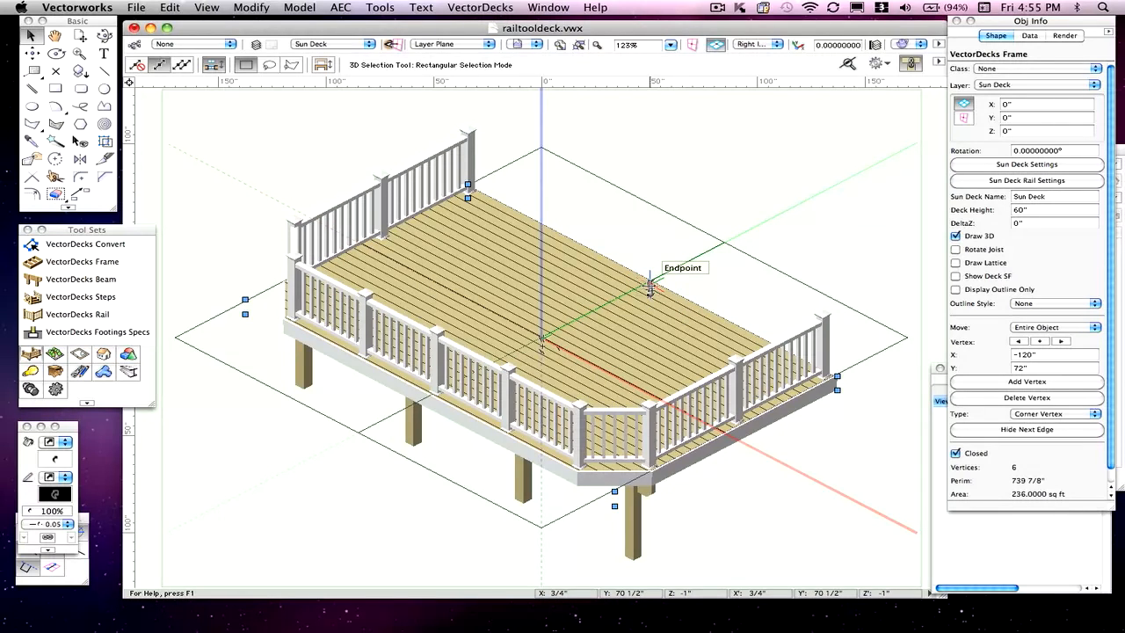
Step: Examine the Rail Settings of the railing object with Use Deck Info enabled, and close them without changes
click(466, 135)
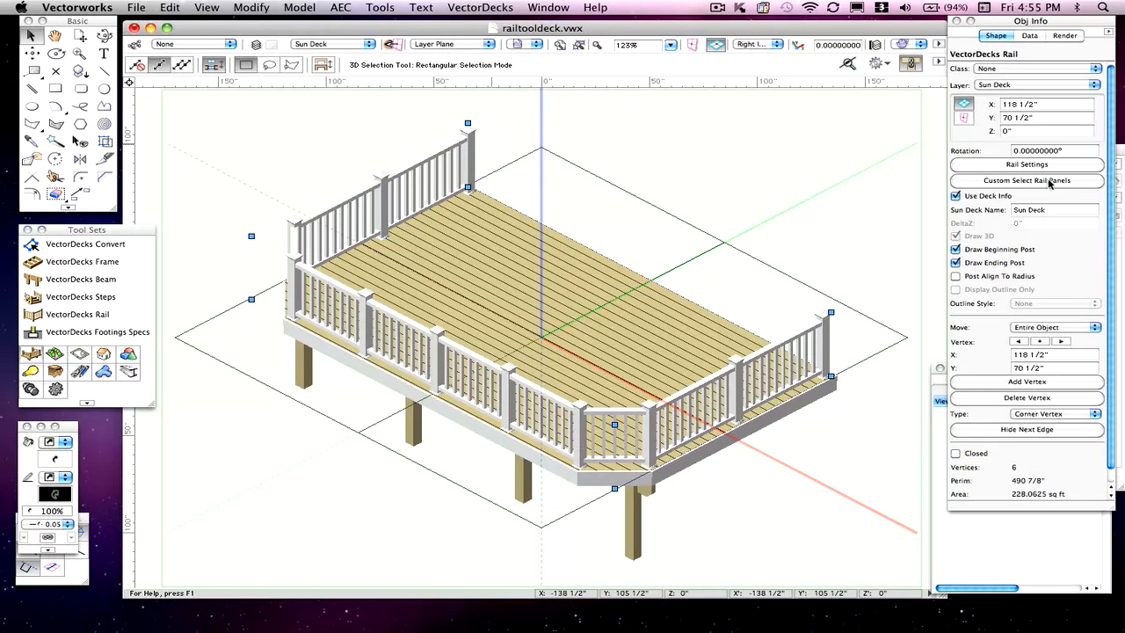
click(956, 196)
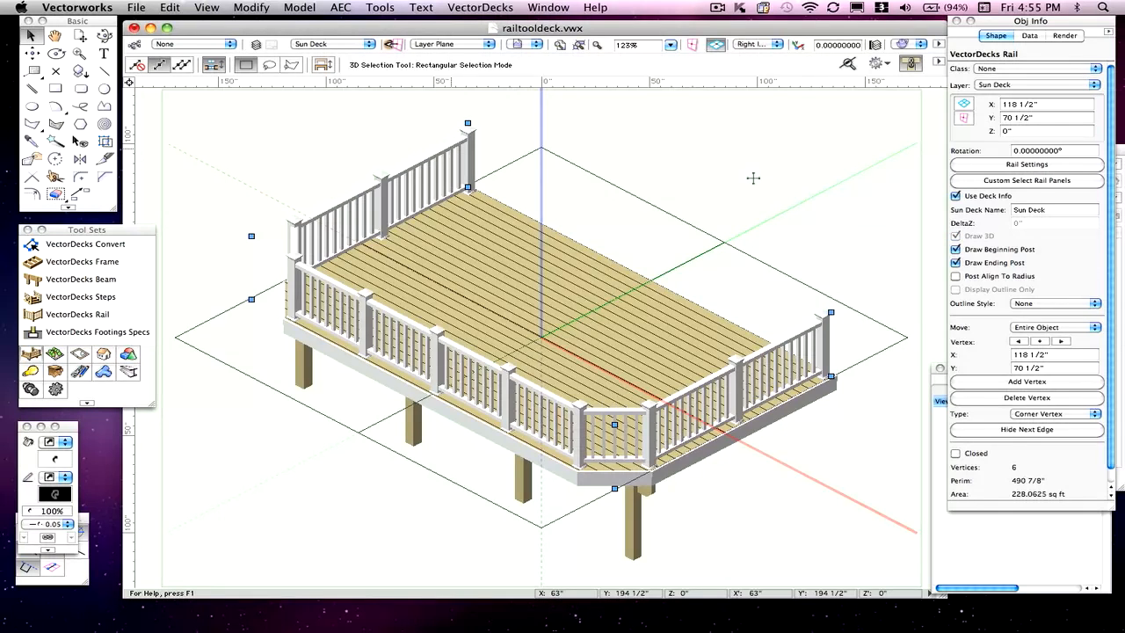
click(1011, 165)
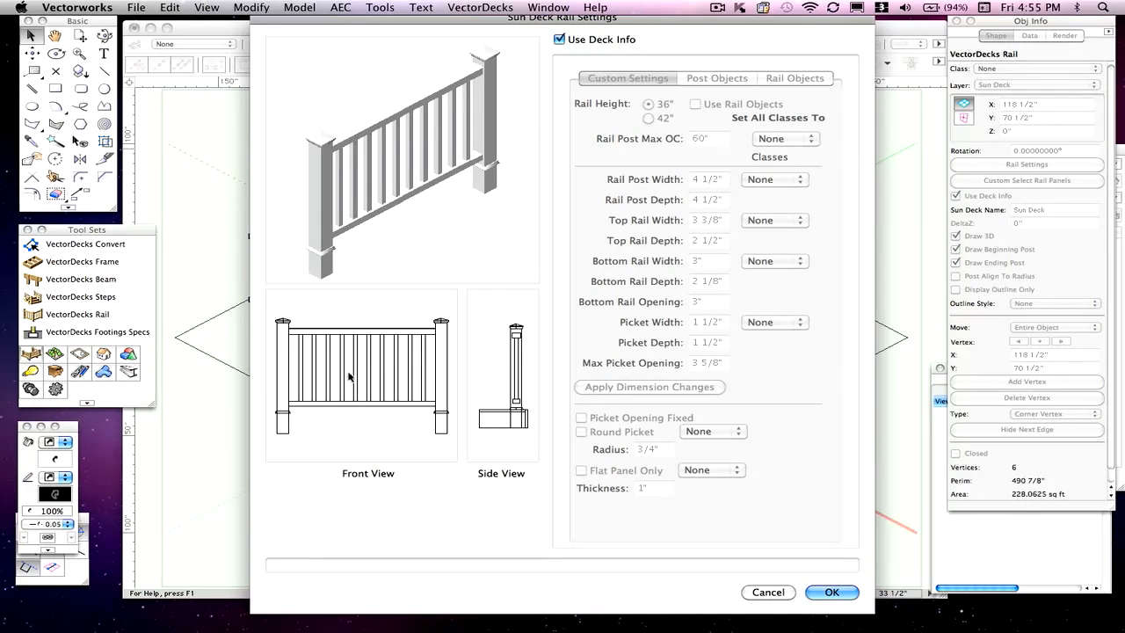
click(767, 593)
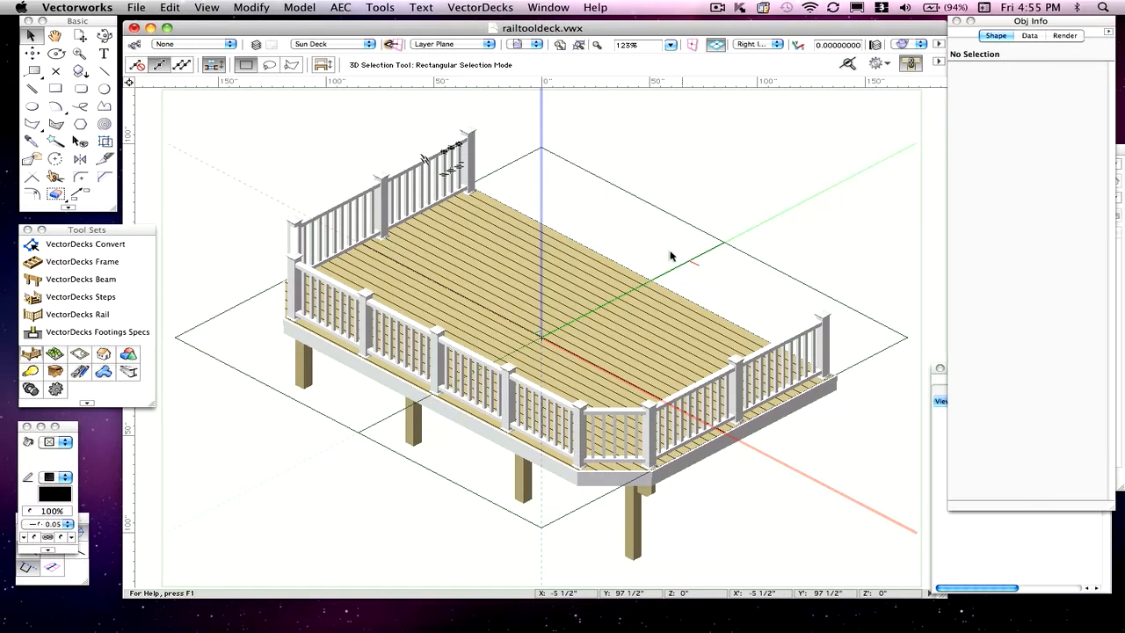
Step: Turn off Use Deck Info for the railing around the deck
click(628, 268)
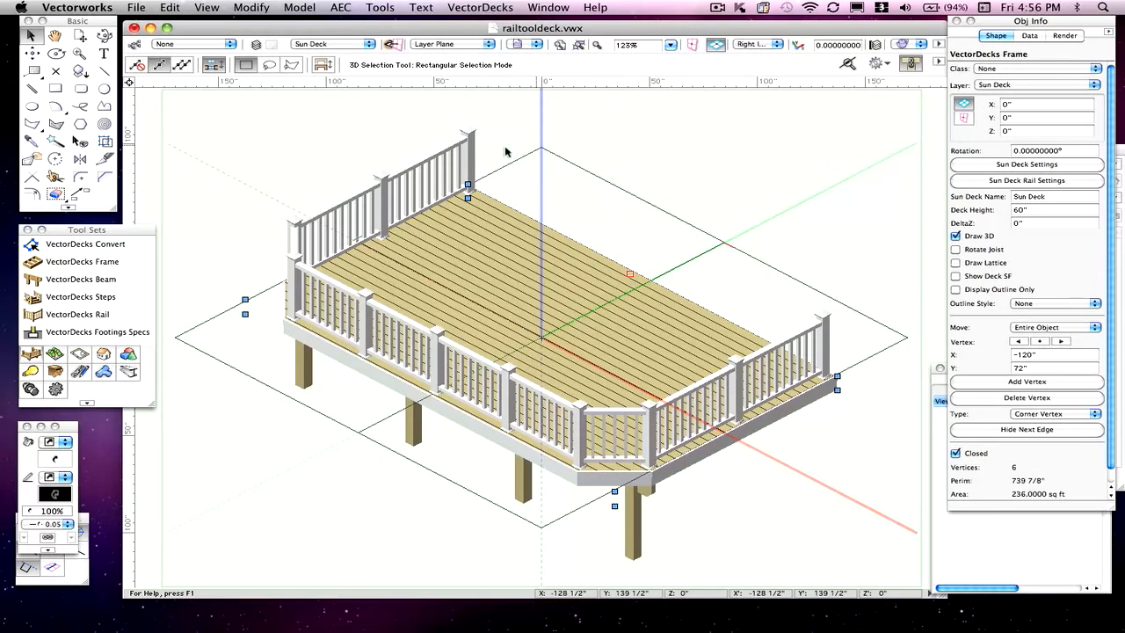
click(466, 138)
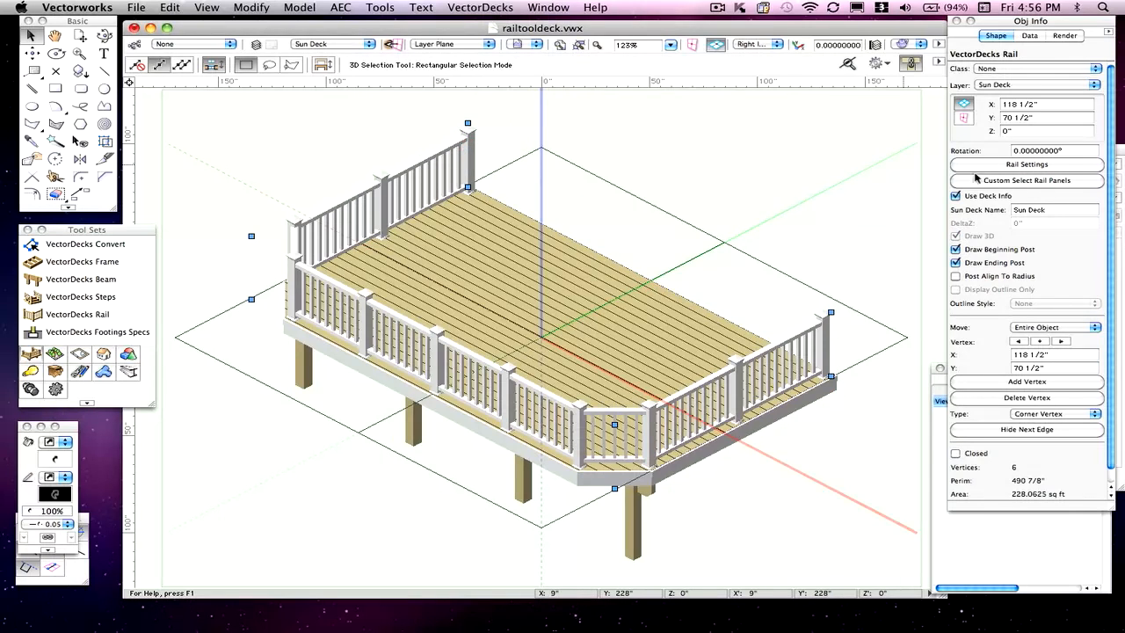
click(956, 196)
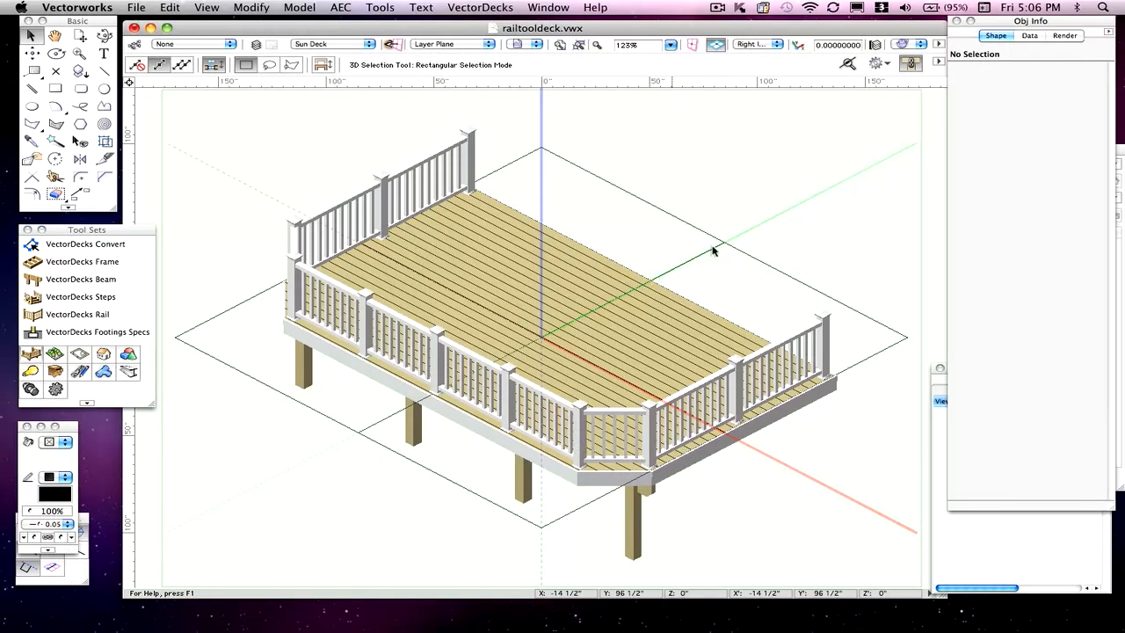
click(820, 314)
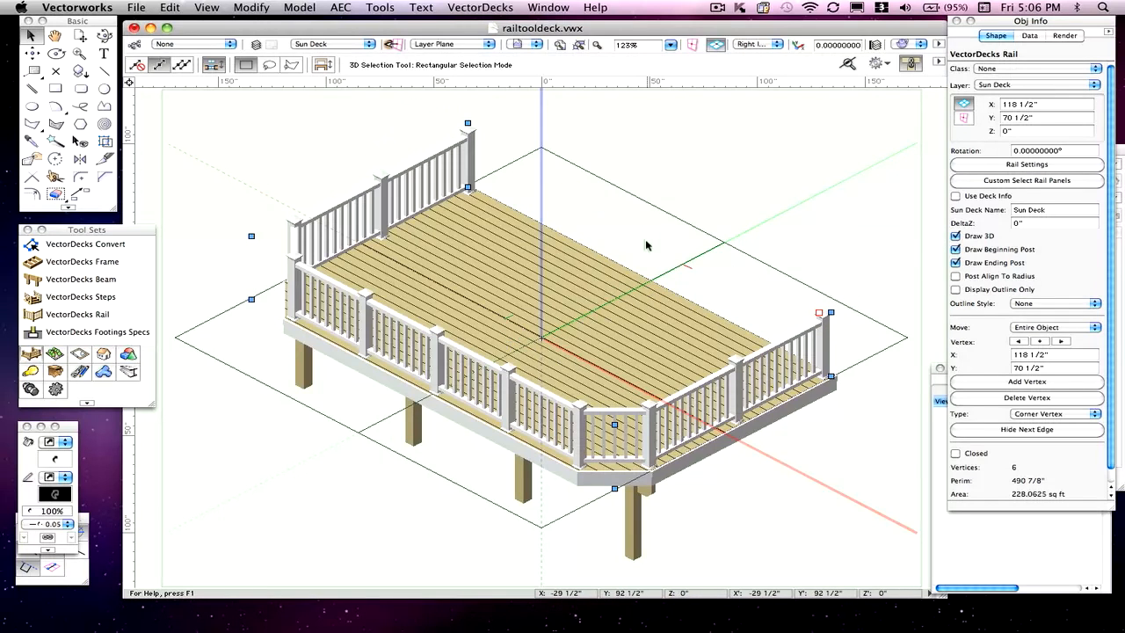
Step: Set the deck frame's DeltaZ to -6" while looking at the deck in the Front view
click(629, 271)
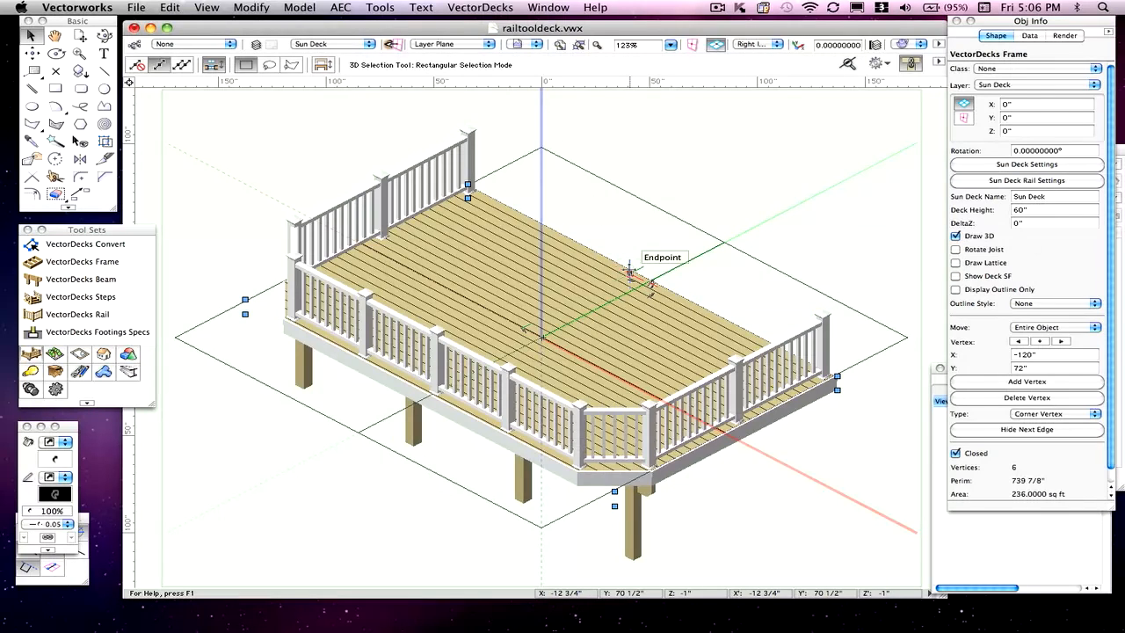
click(763, 44)
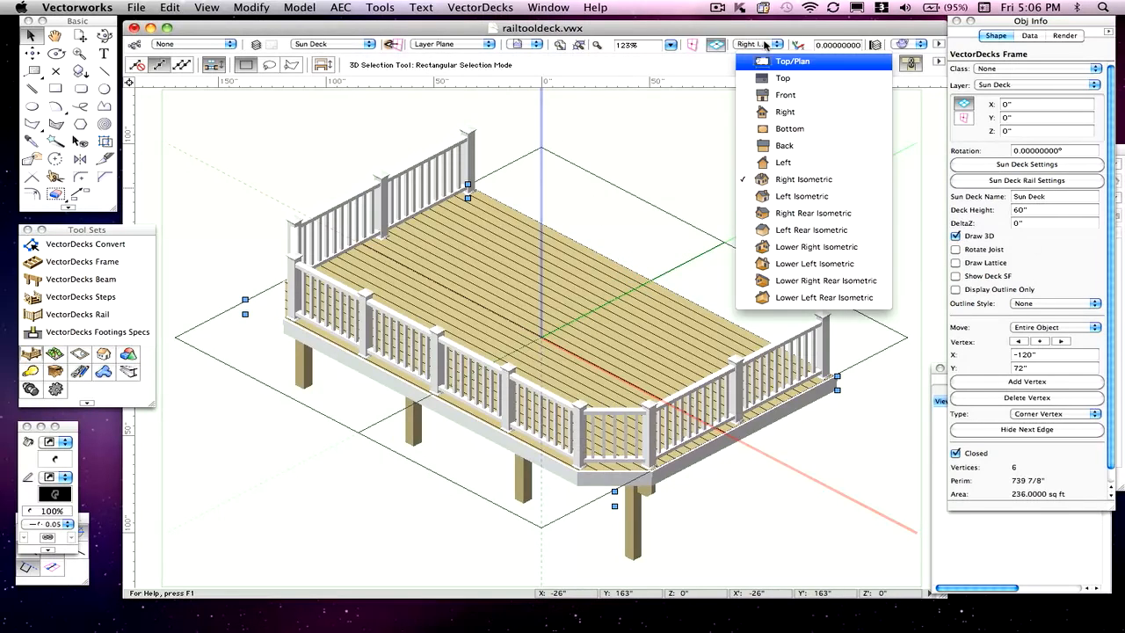
click(773, 94)
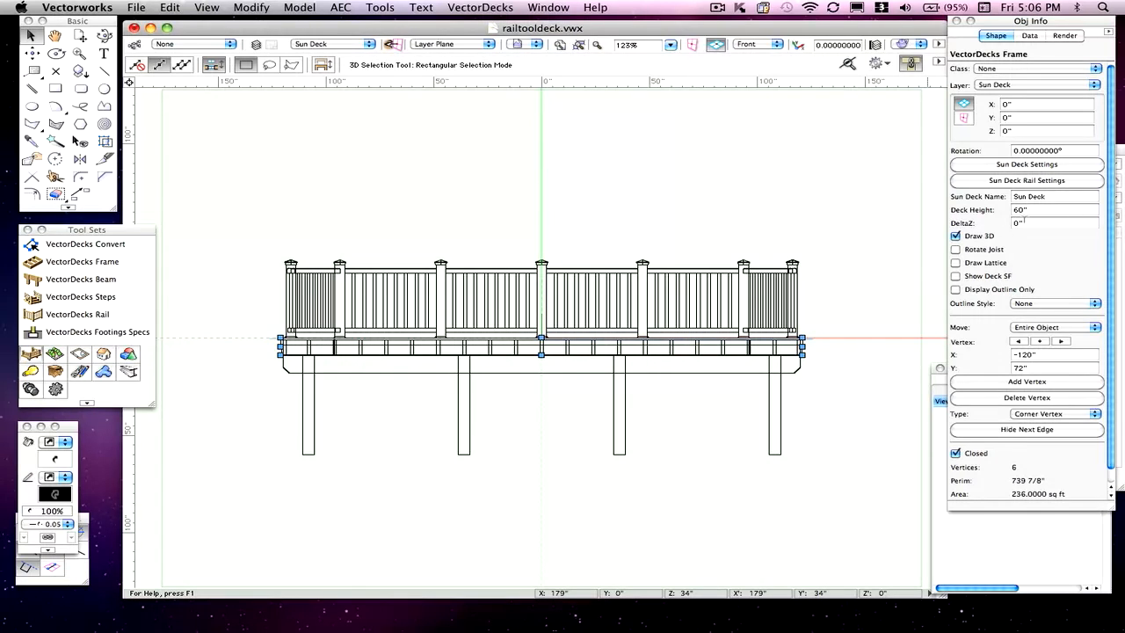
click(1023, 223)
text(6)
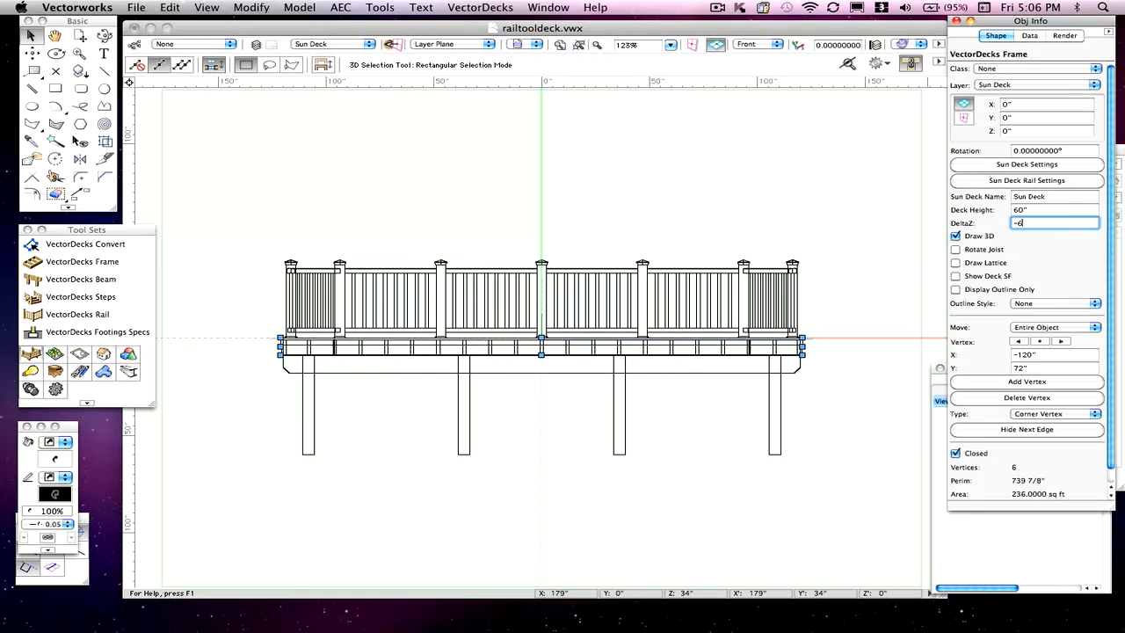
key(Return)
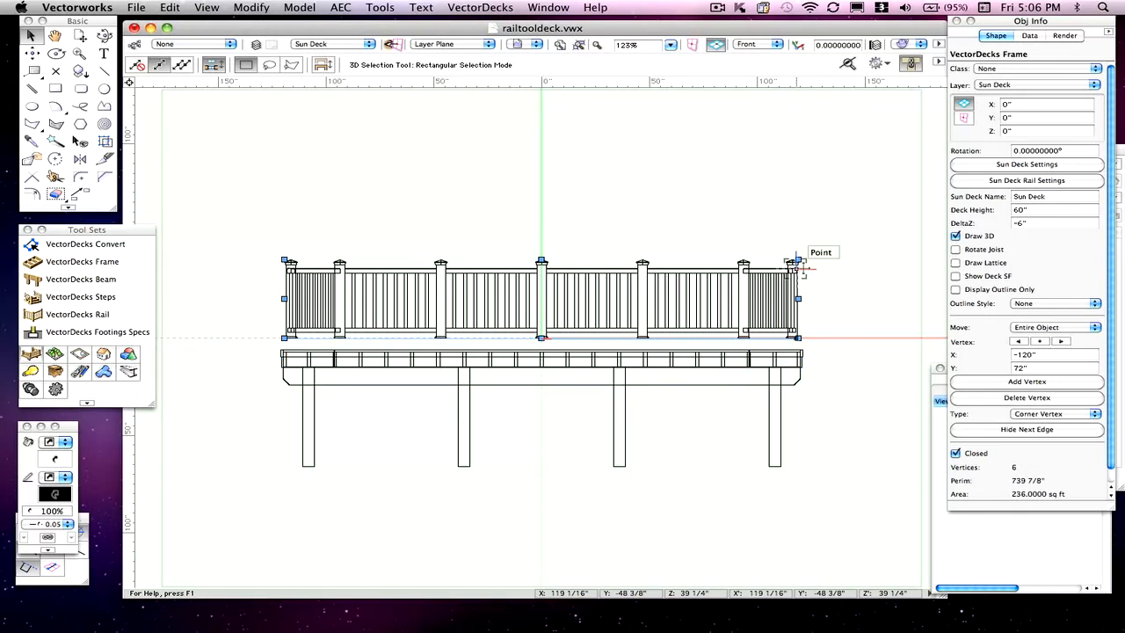
Step: Turn on Use Deck Info for the railing and return the drawing to the Right Isometric view
click(793, 264)
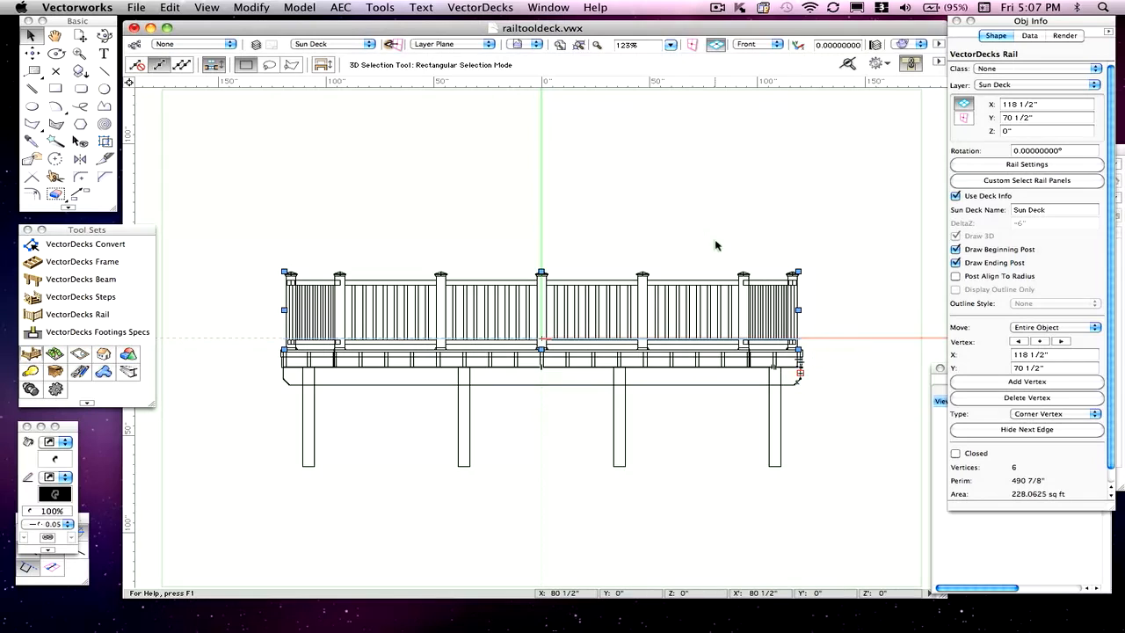
click(746, 44)
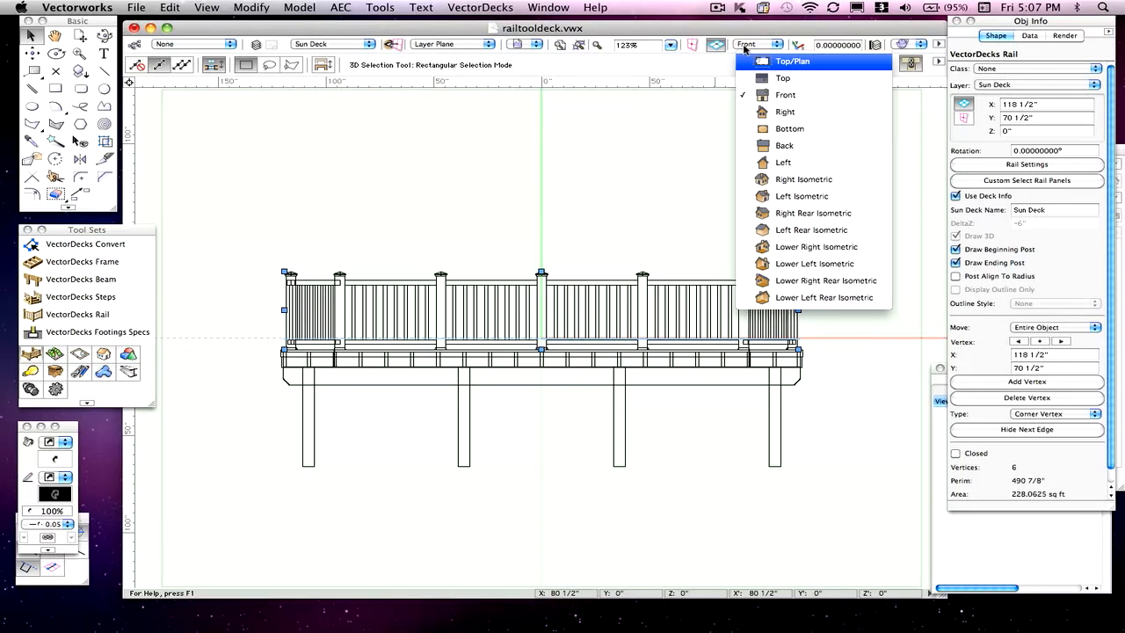
click(773, 179)
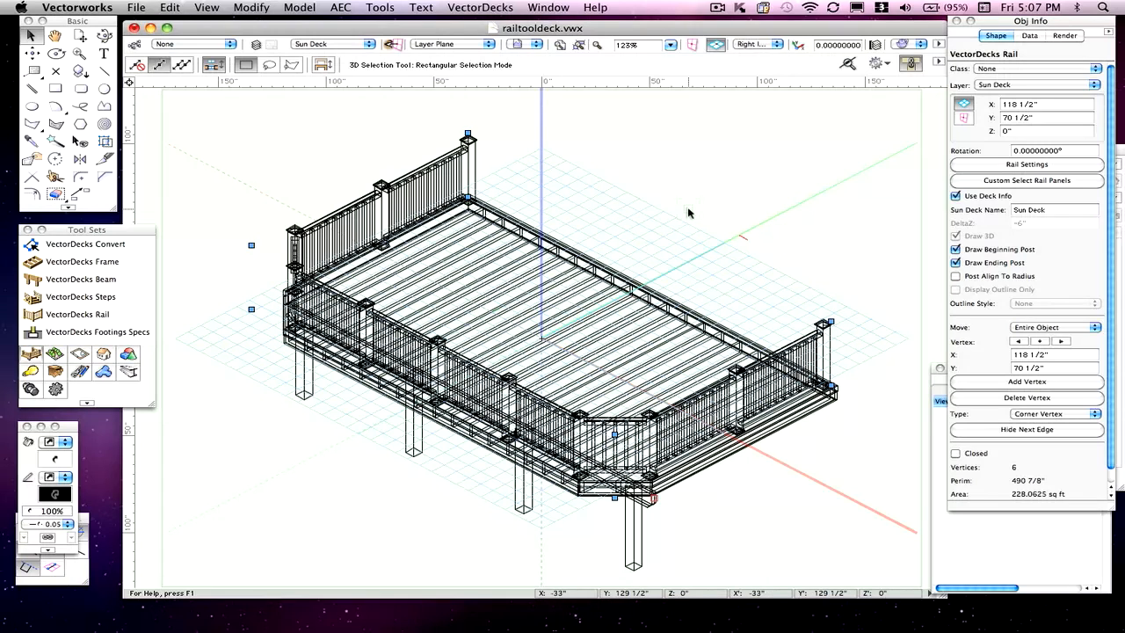
Step: Review the railing's custom, post object and rail object settings with Use Deck Info temporarily off, and cancel the settings
click(813, 344)
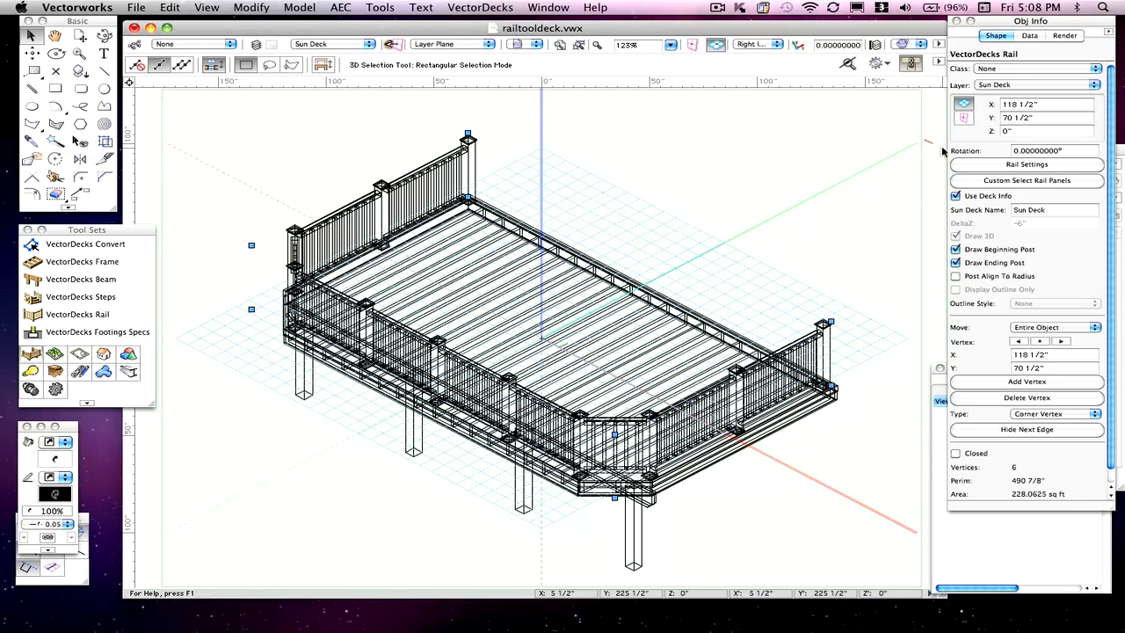
click(1009, 165)
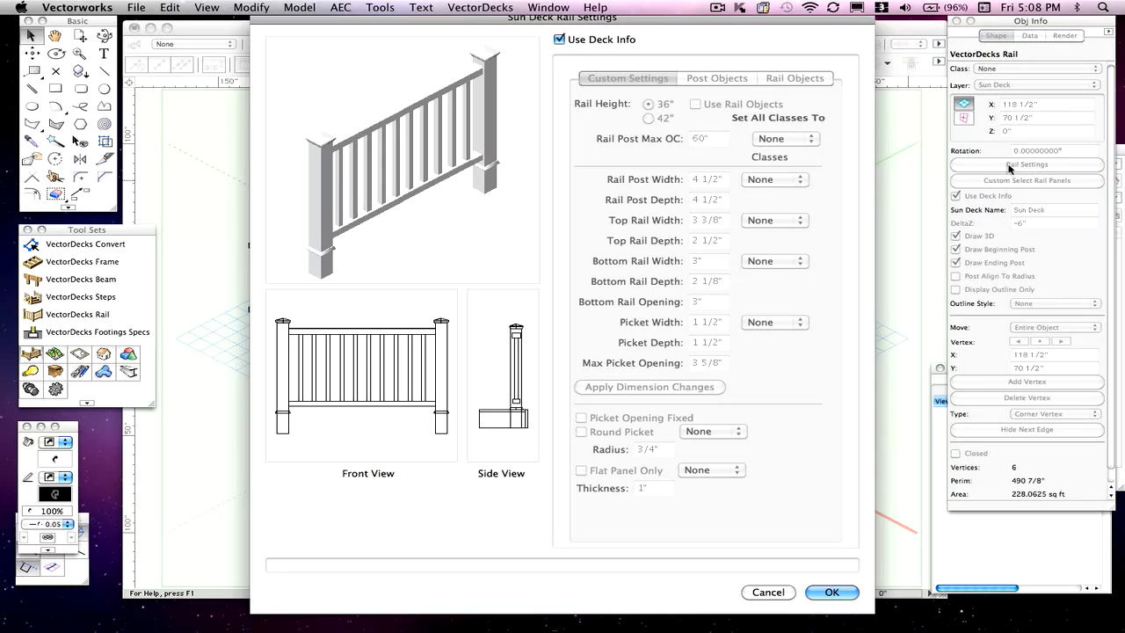
click(560, 39)
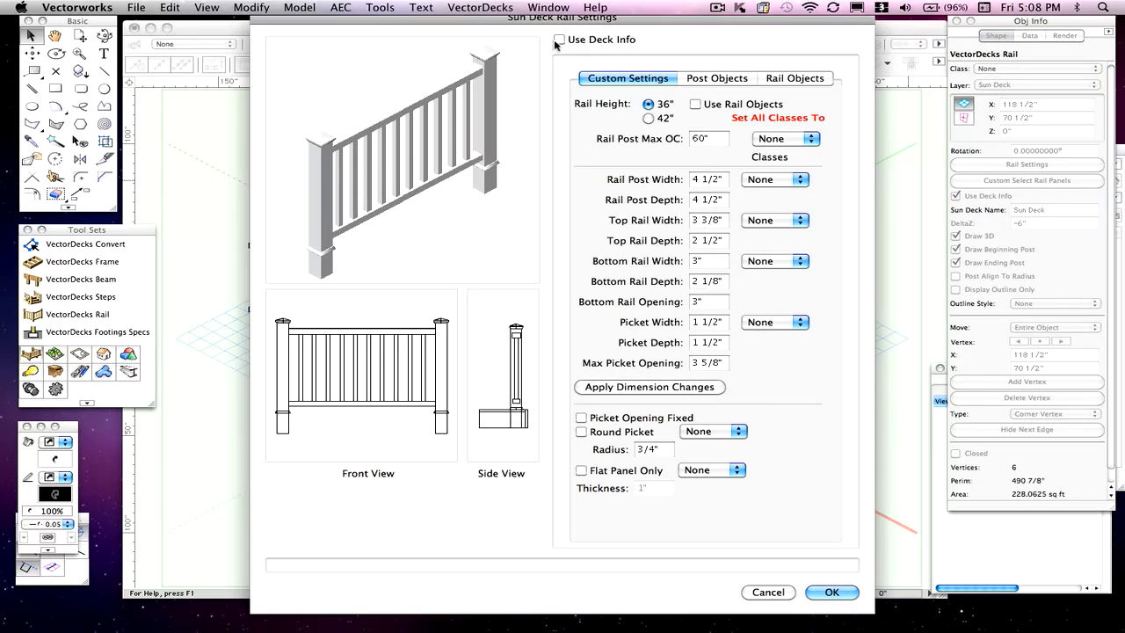
click(728, 80)
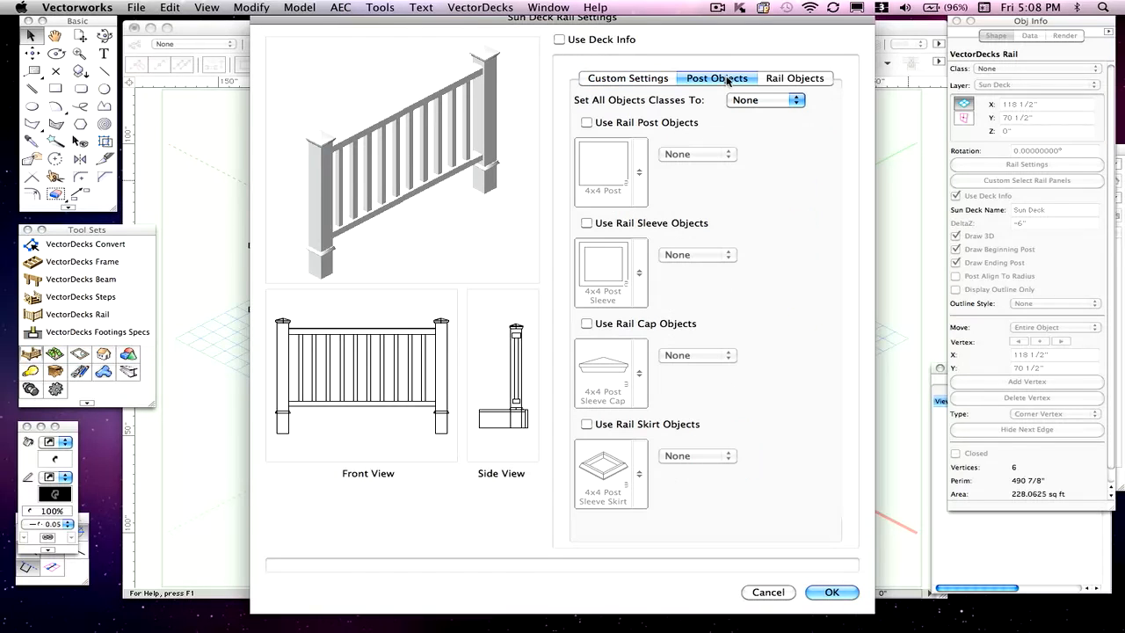
click(787, 79)
click(627, 78)
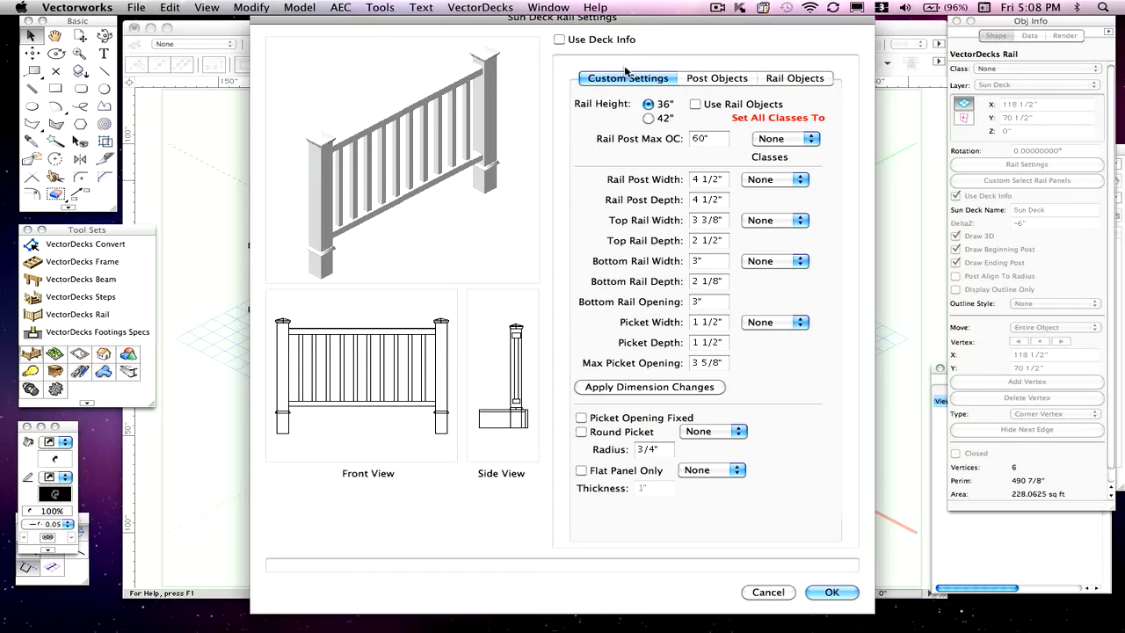
click(559, 39)
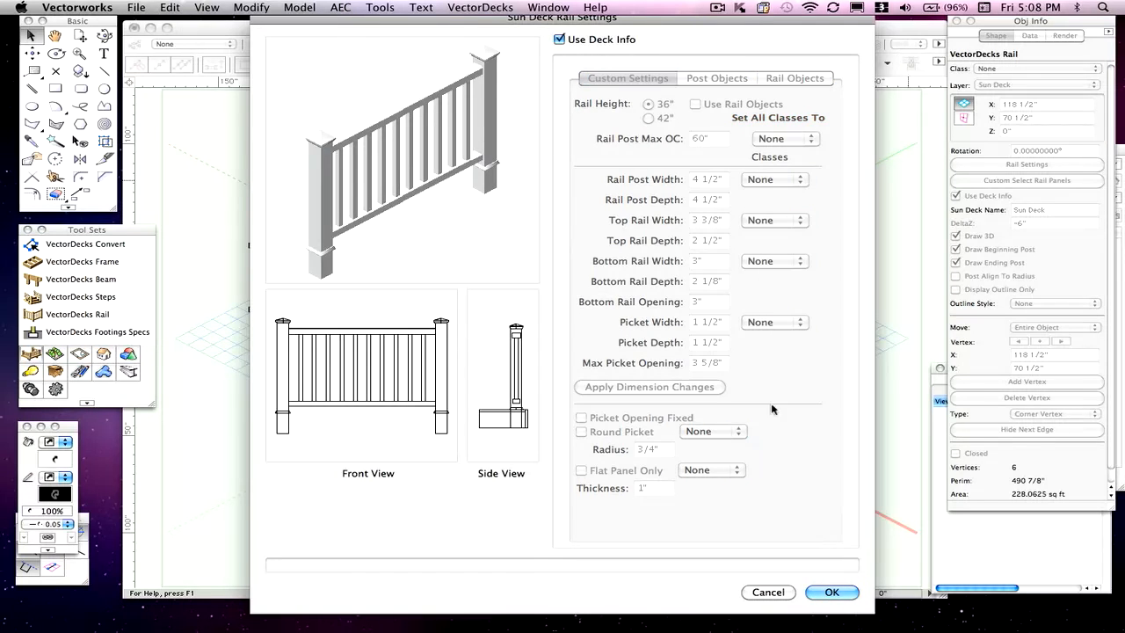
click(767, 592)
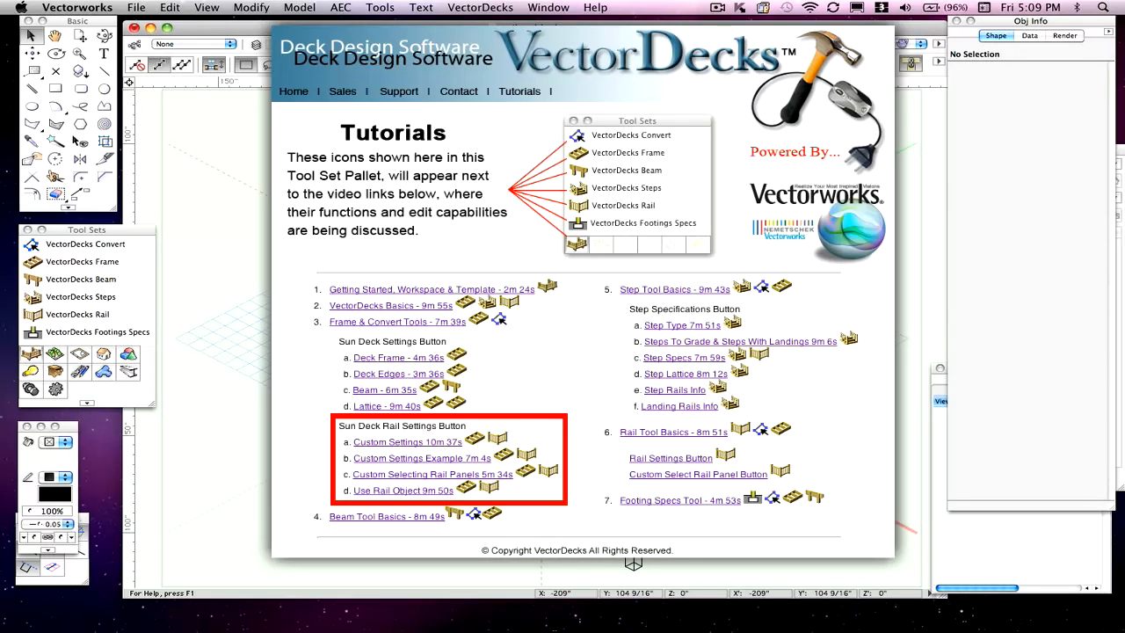
Step: Compare the railing's custom settings with Use Deck Info off and on, and discard the changes
click(791, 365)
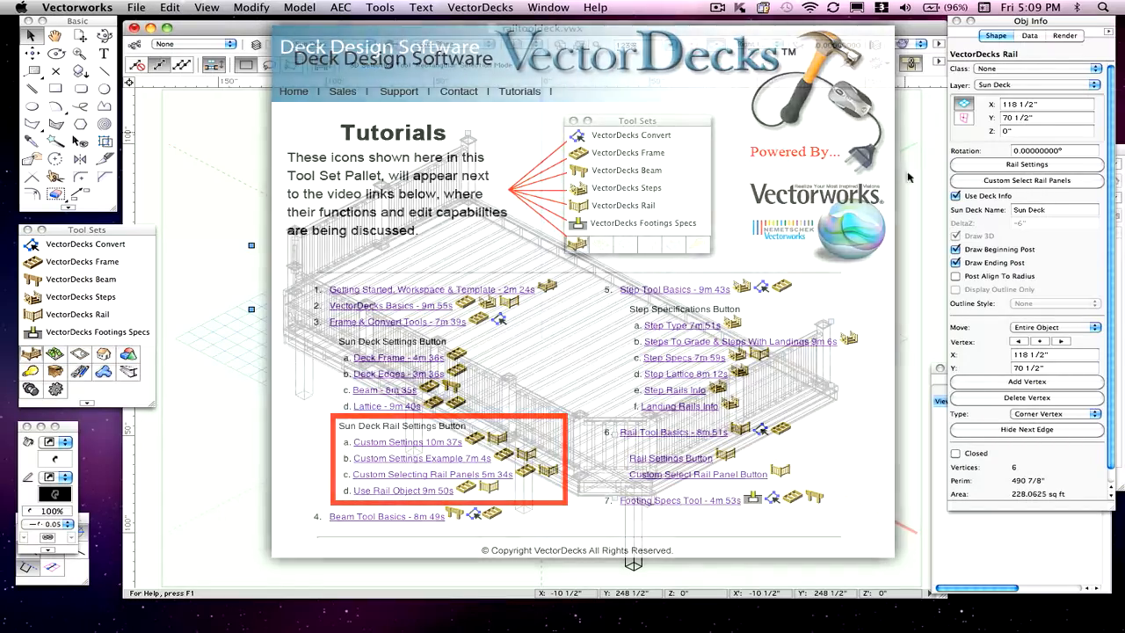
click(978, 166)
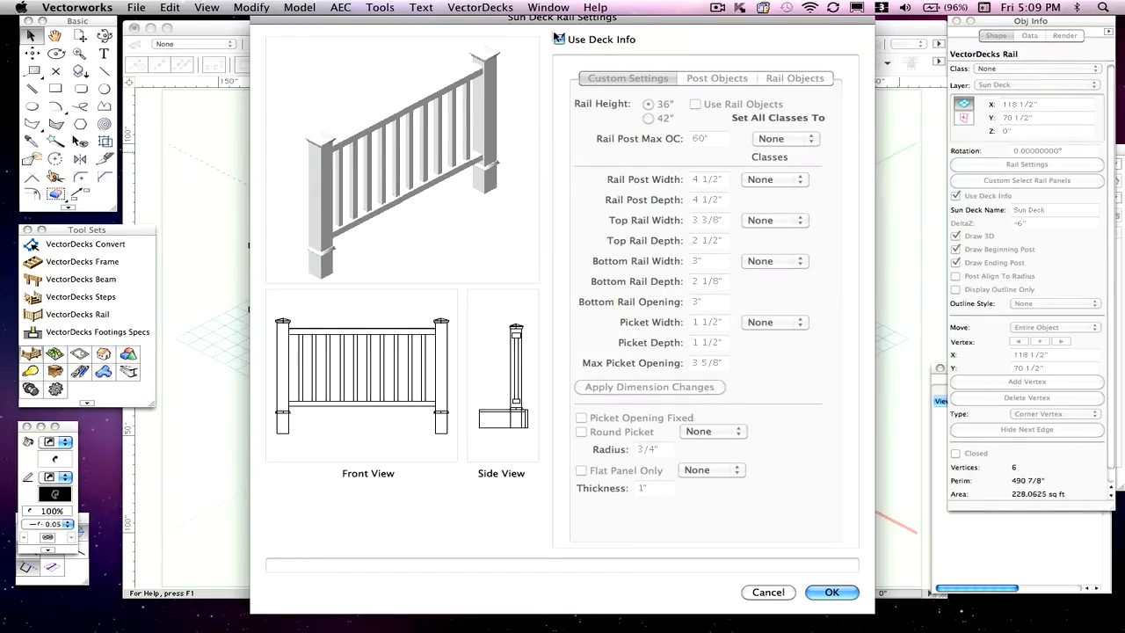
click(560, 39)
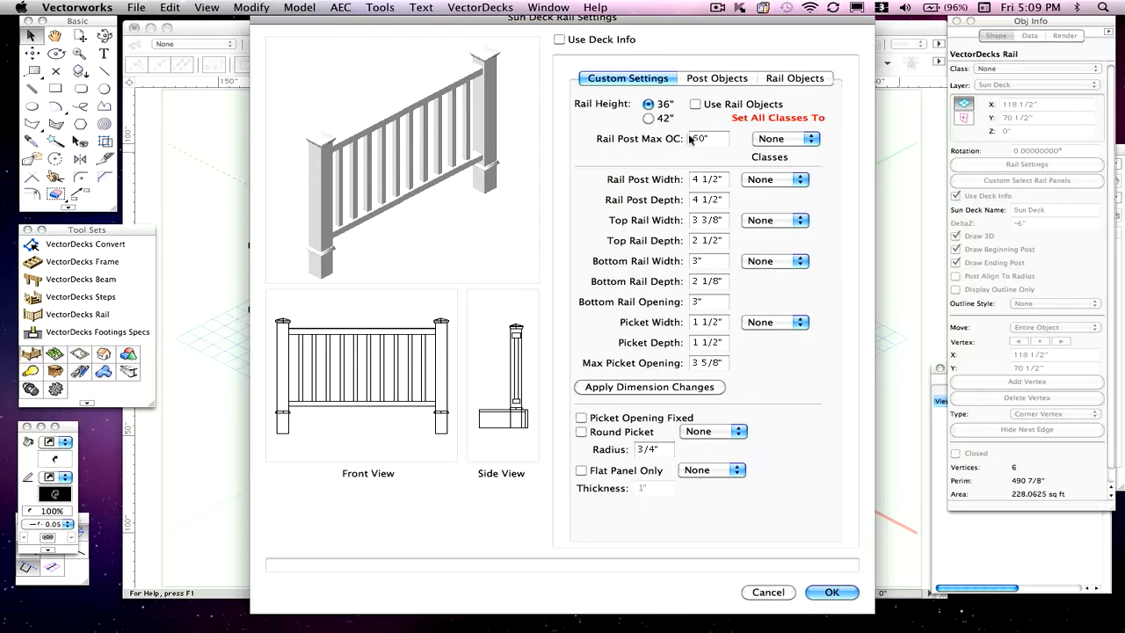
click(560, 40)
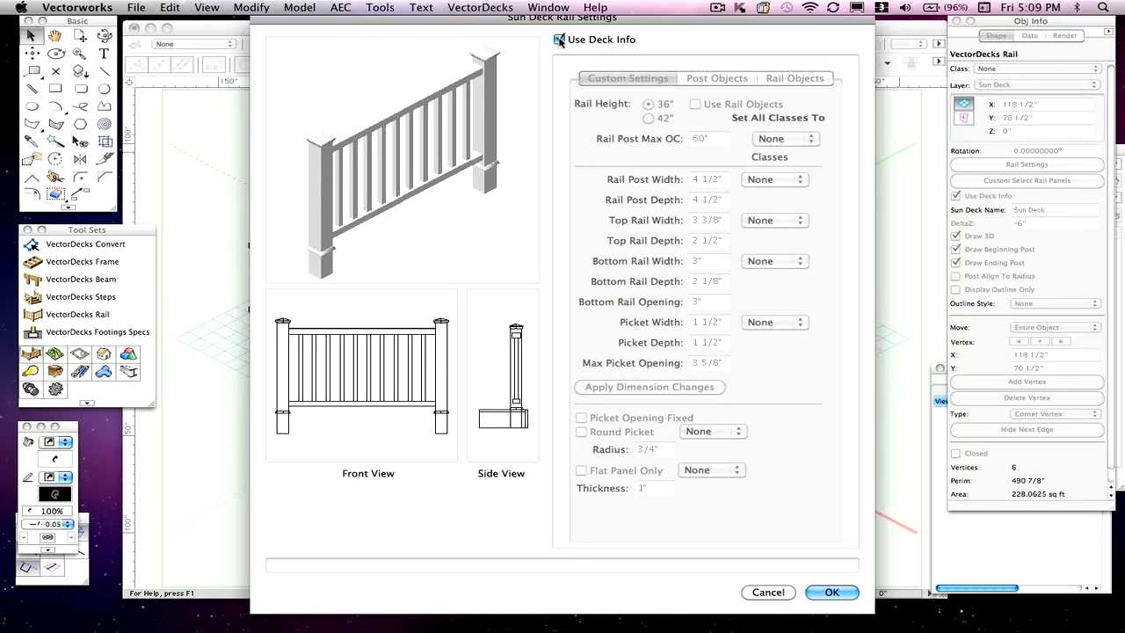
click(747, 595)
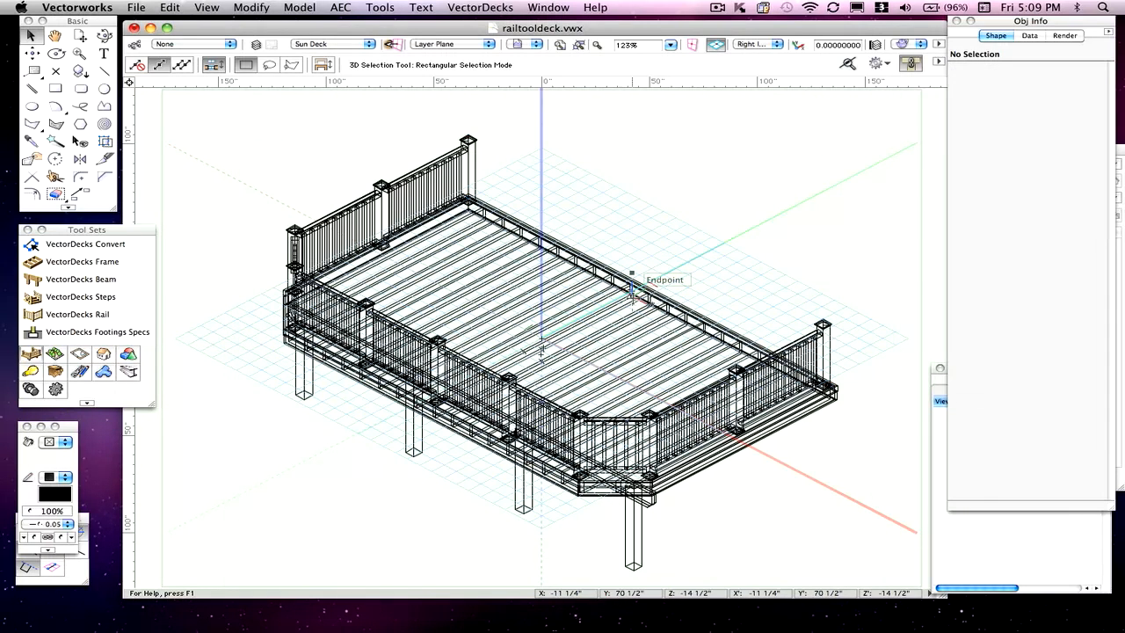